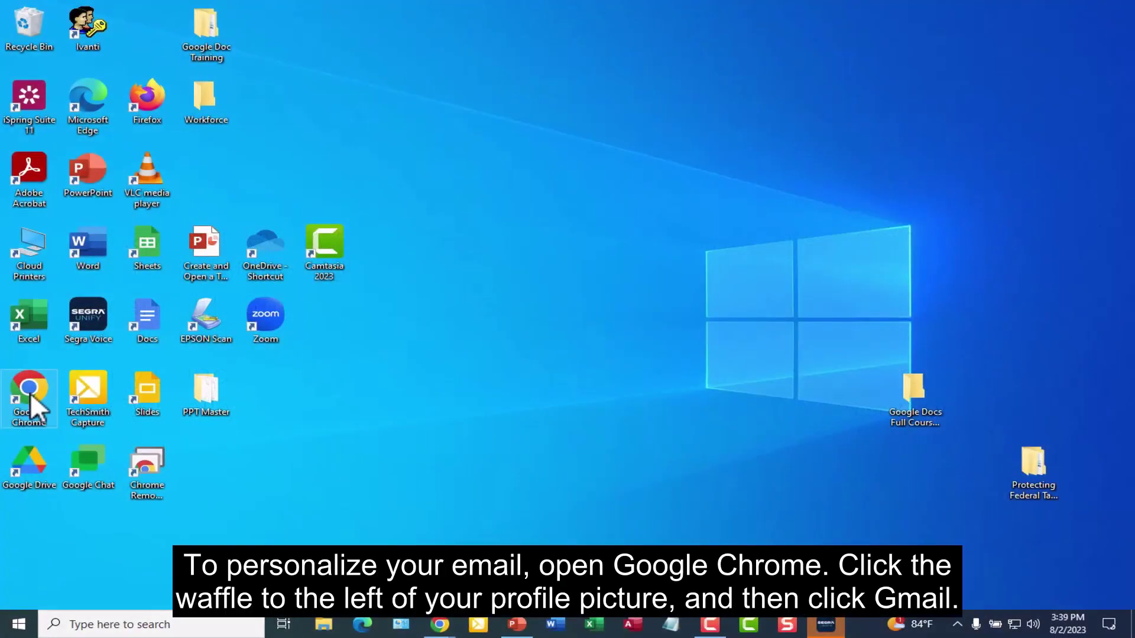
Launch Chrome maximized and open Gmail from the Google apps menu
double_click(31, 393)
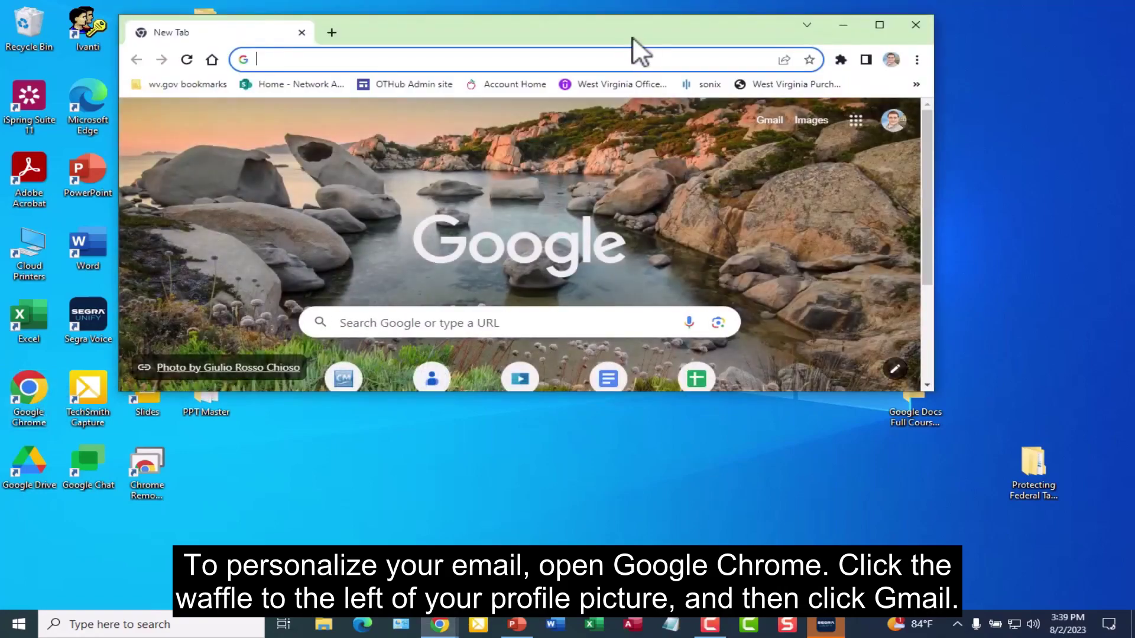
double_click(632, 39)
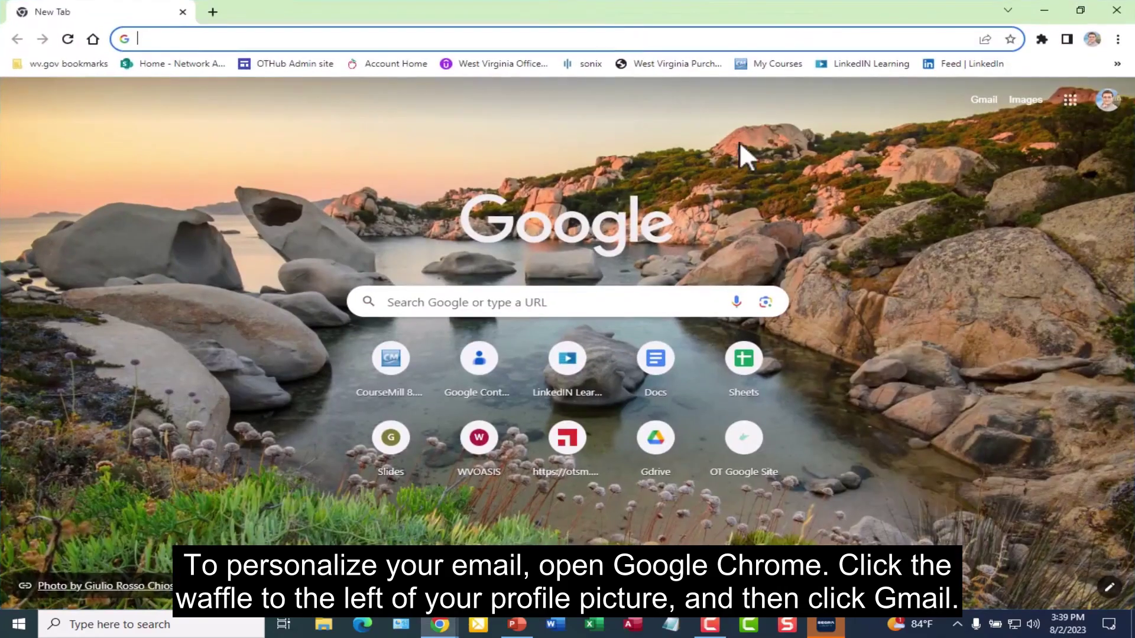
left_click(1071, 101)
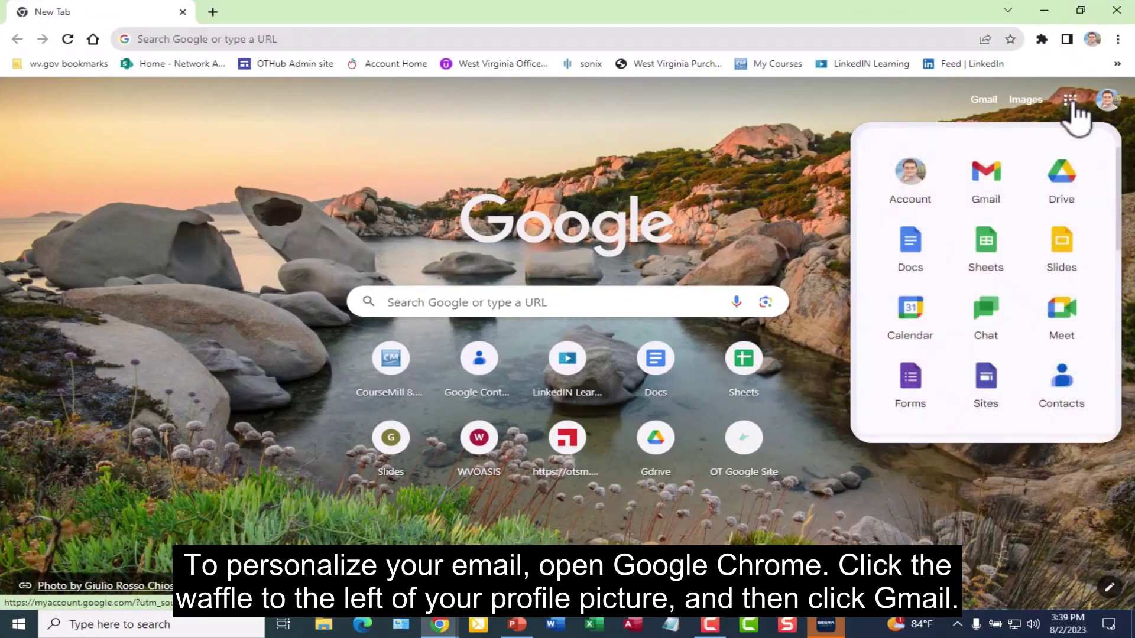
left_click(982, 177)
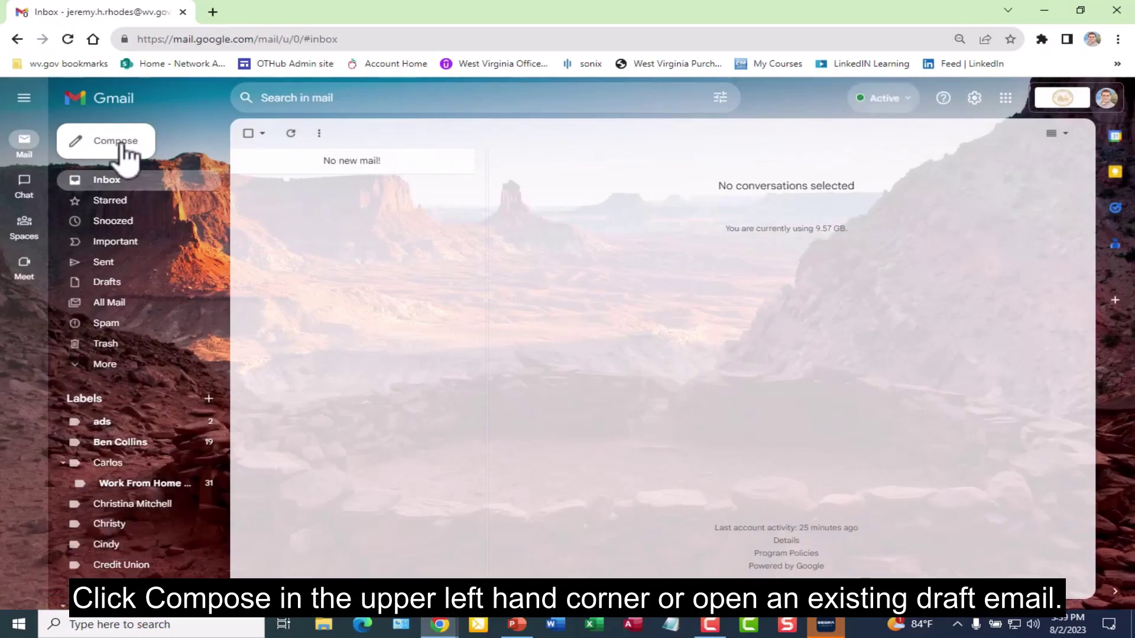
Compose a new message with mail merge enabled and the subject 'Tip of the Week'
left_click(123, 146)
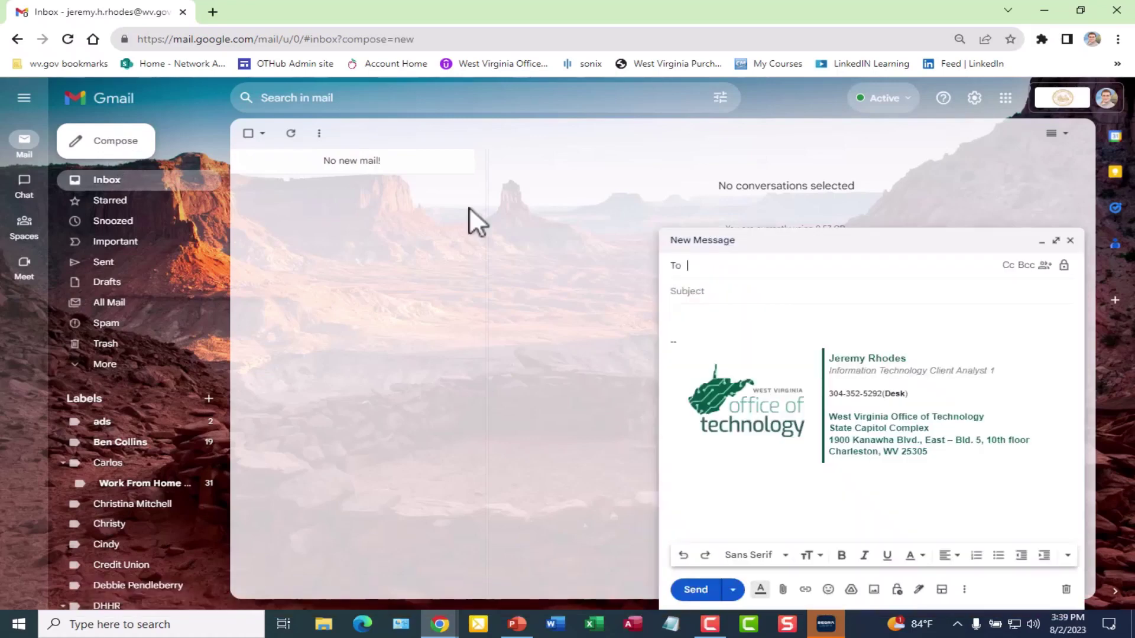
left_click(1045, 266)
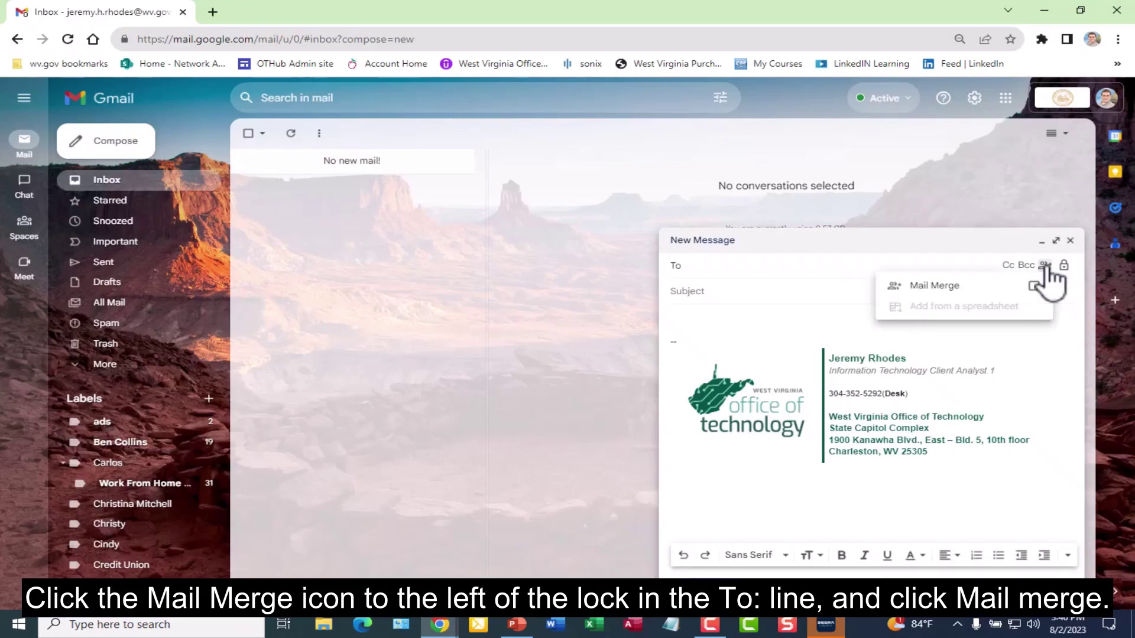
left_click(972, 287)
left_click(762, 272)
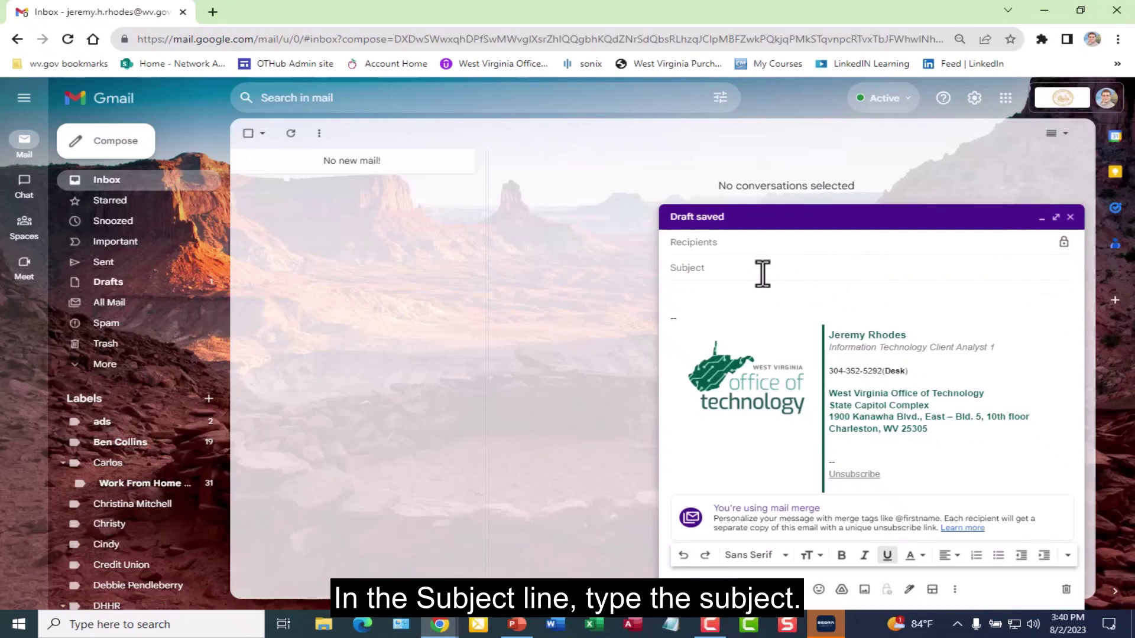
type("Tip o")
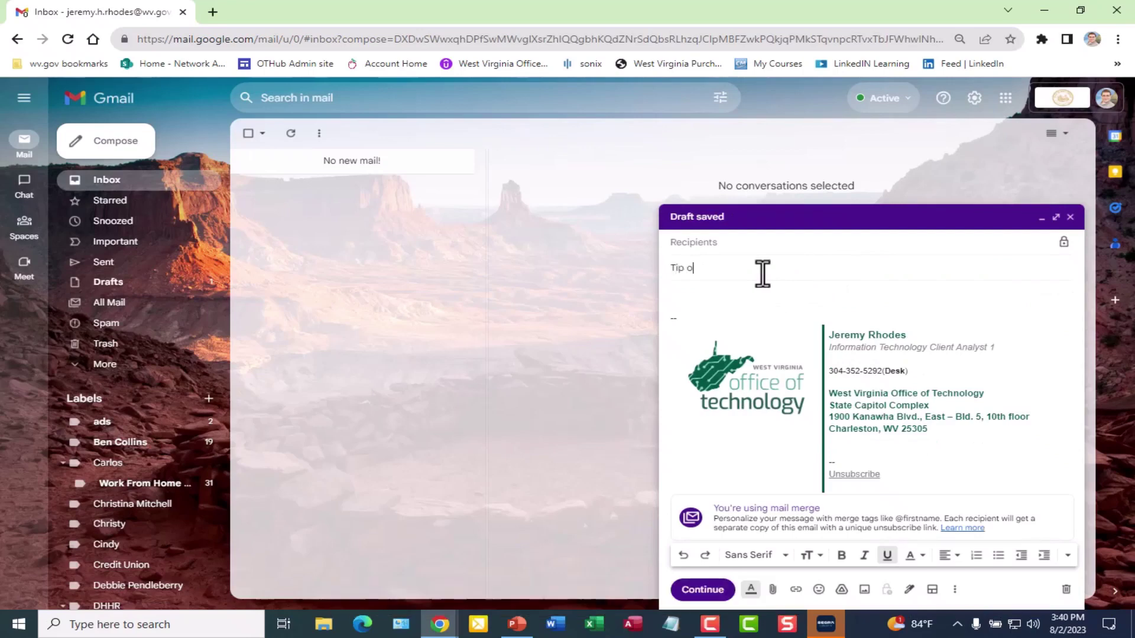
type("f the Week")
left_click(756, 295)
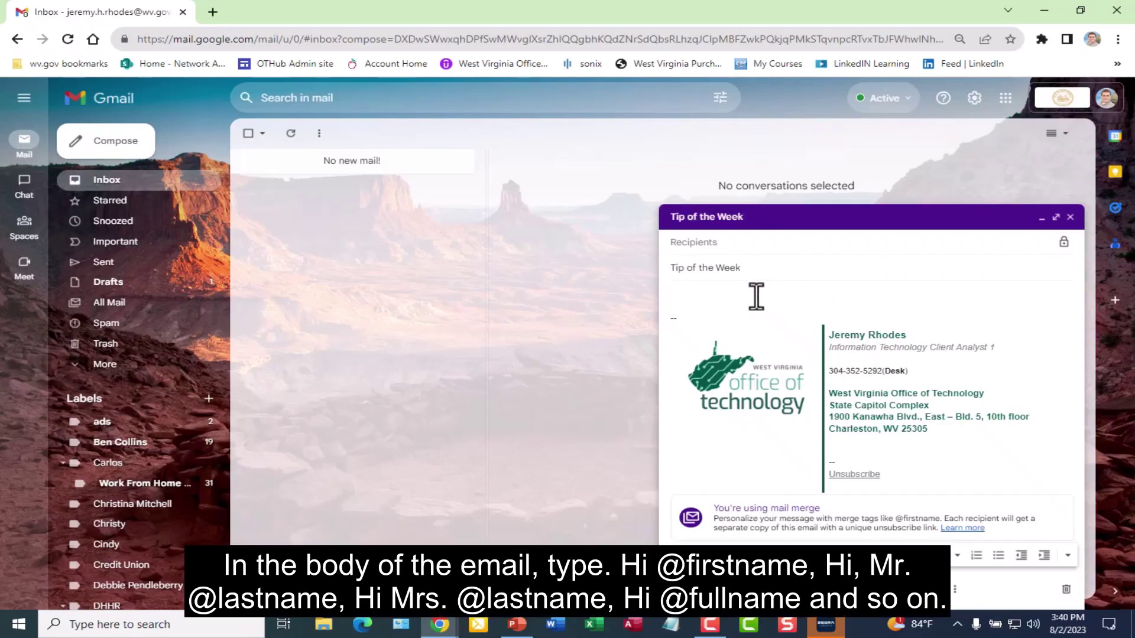
type("Hi")
type(" @")
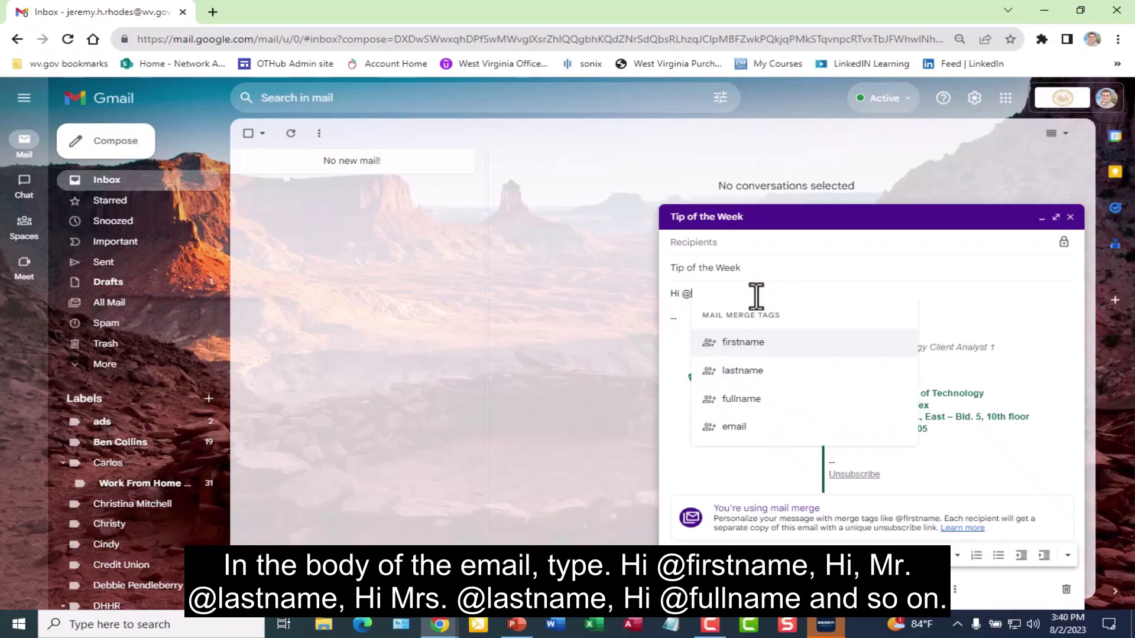
type("firstname")
key("Return")
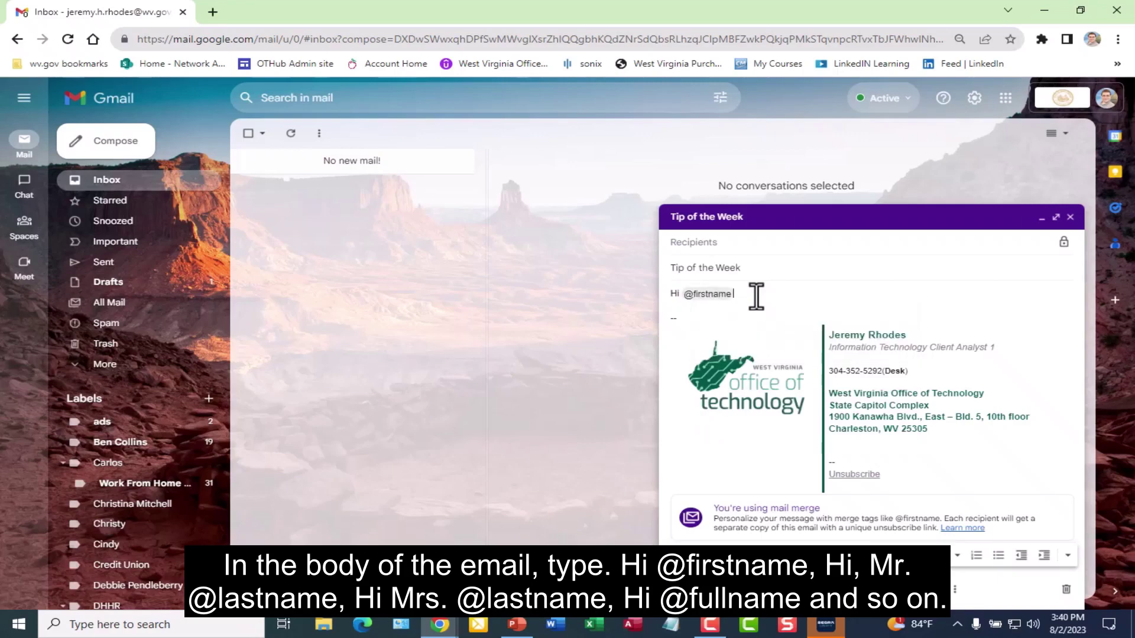
key("Return")
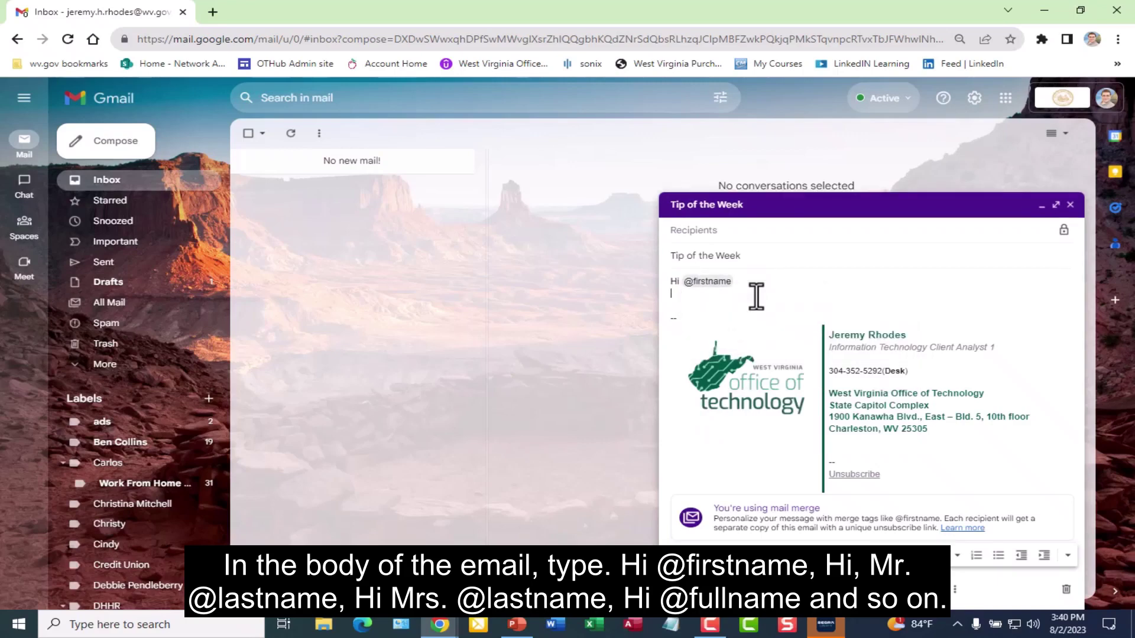
type("Hi")
type(" Mr. ")
type("@lastname")
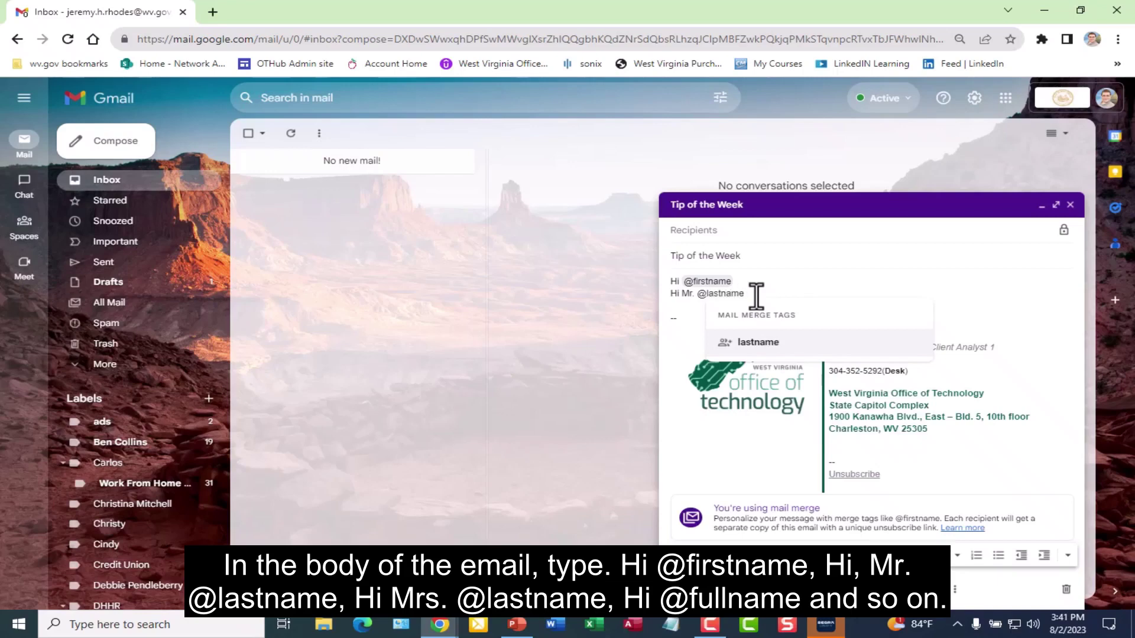
key("Return")
key("Return")
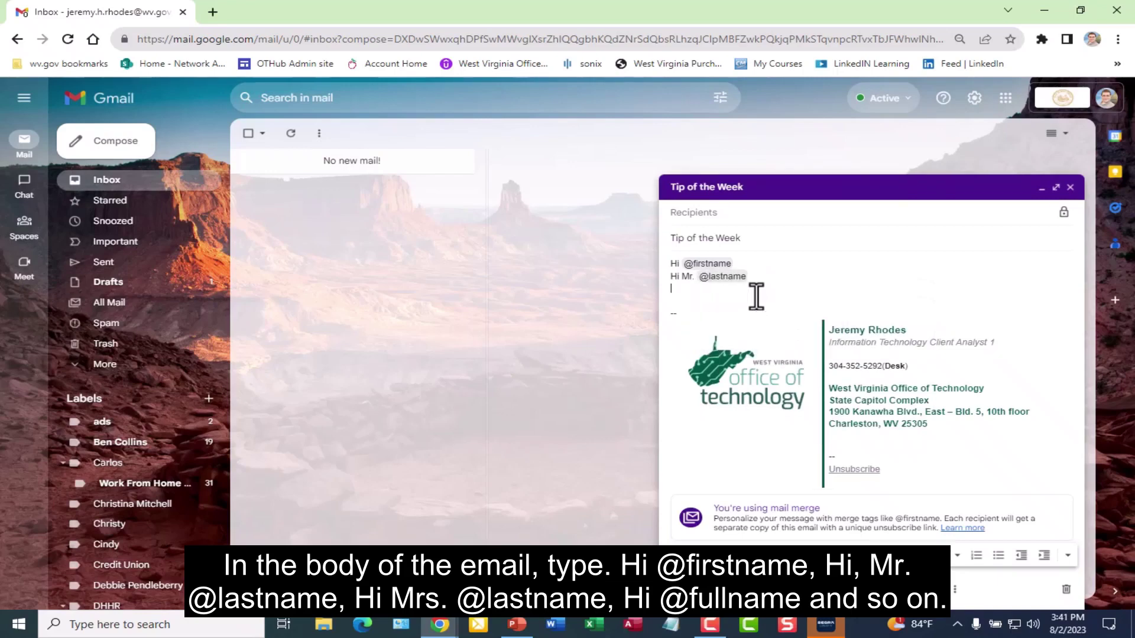
type("Hi Mrs. ")
type("@lastname")
key("Return")
key("Return")
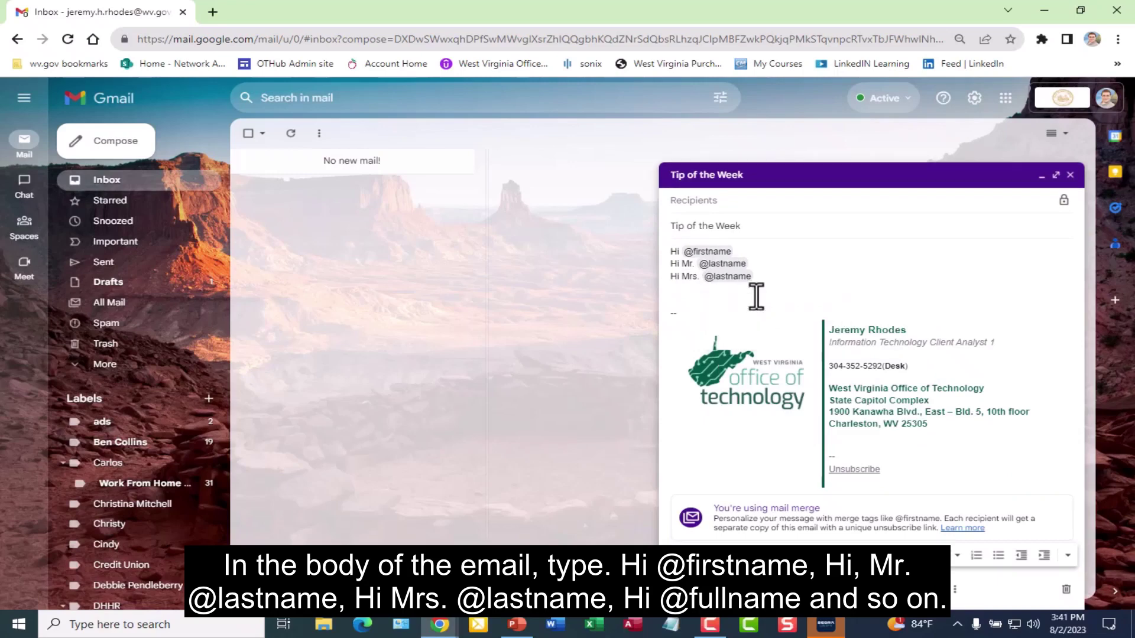
type("Hi")
type(" @ full")
key("BackSpace")
key("BackSpace")
key("BackSpace")
key("BackSpace")
key("BackSpace")
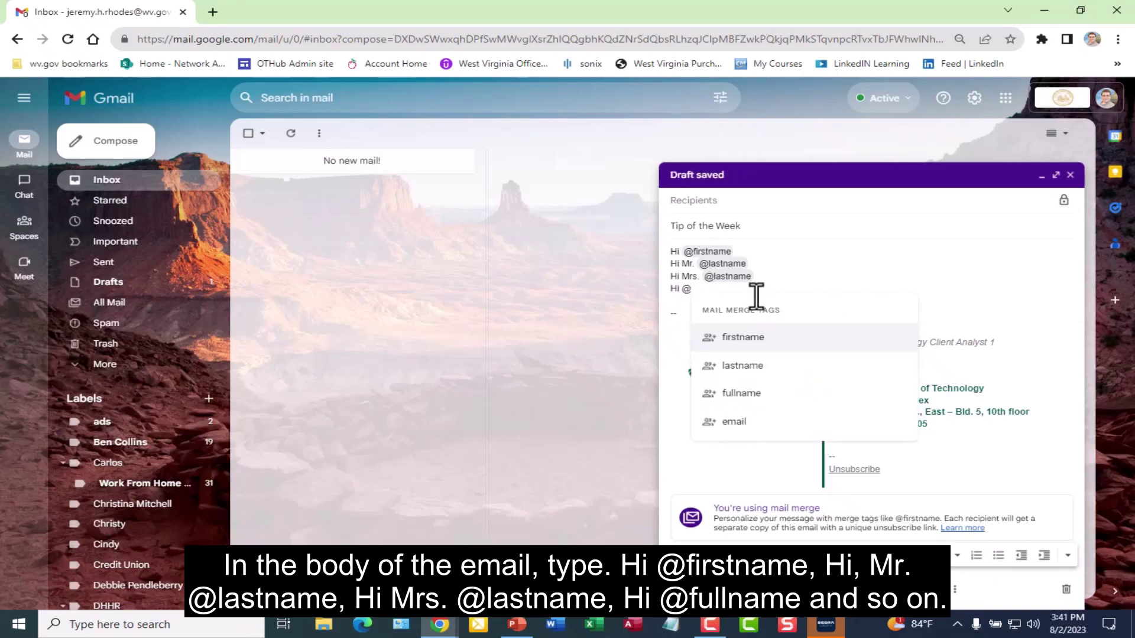
type("ful")
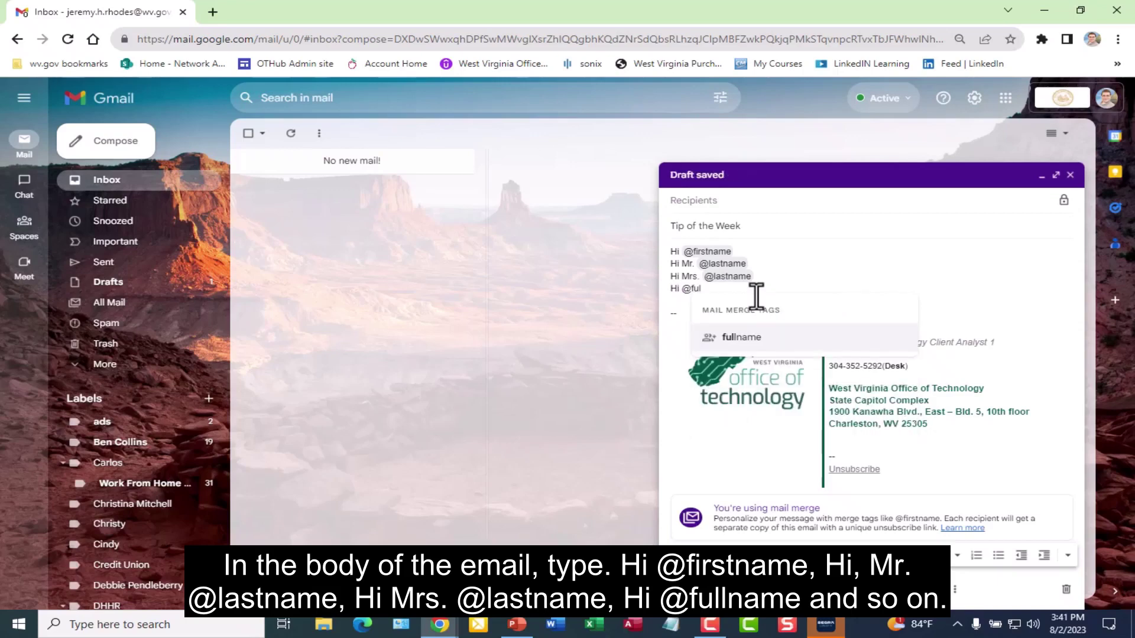
left_click(758, 358)
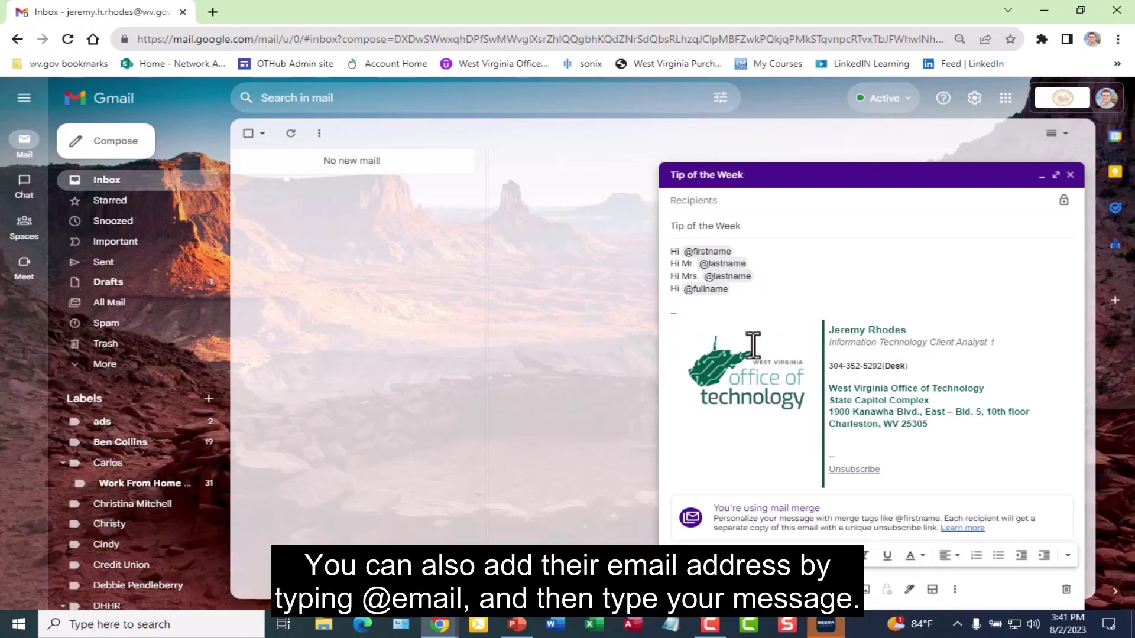
key("Return")
type("@")
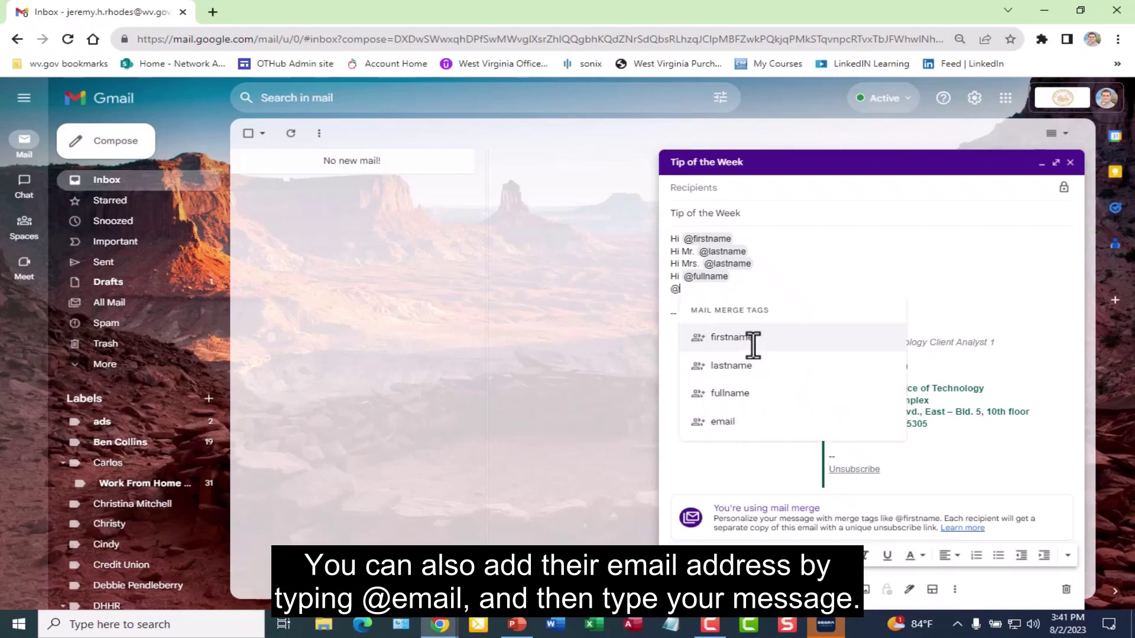
type("email")
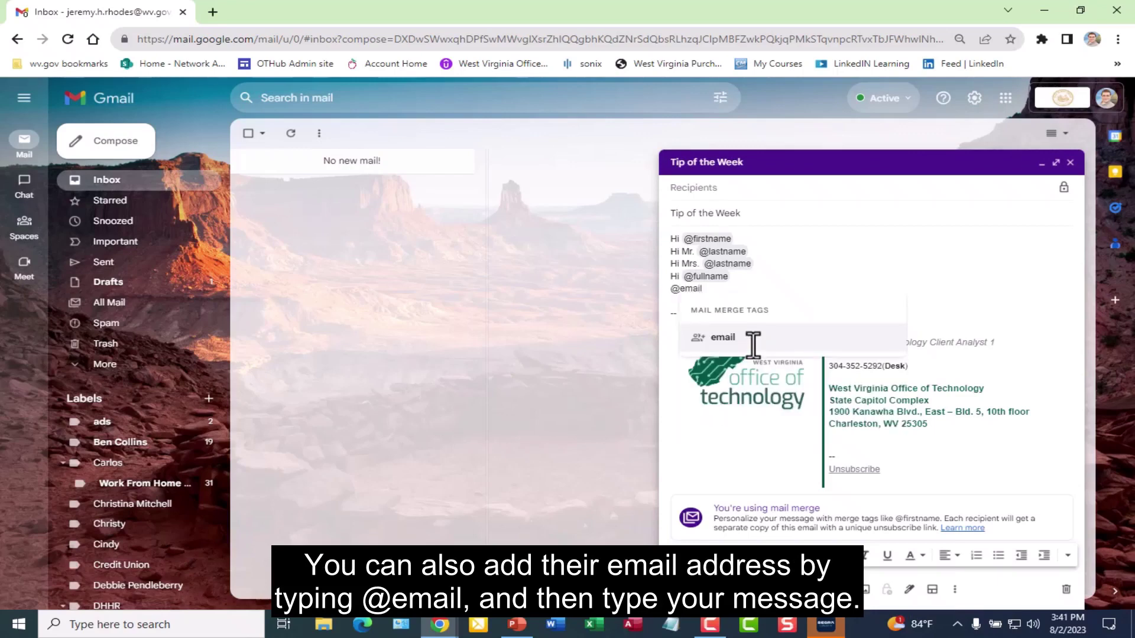
left_click(753, 342)
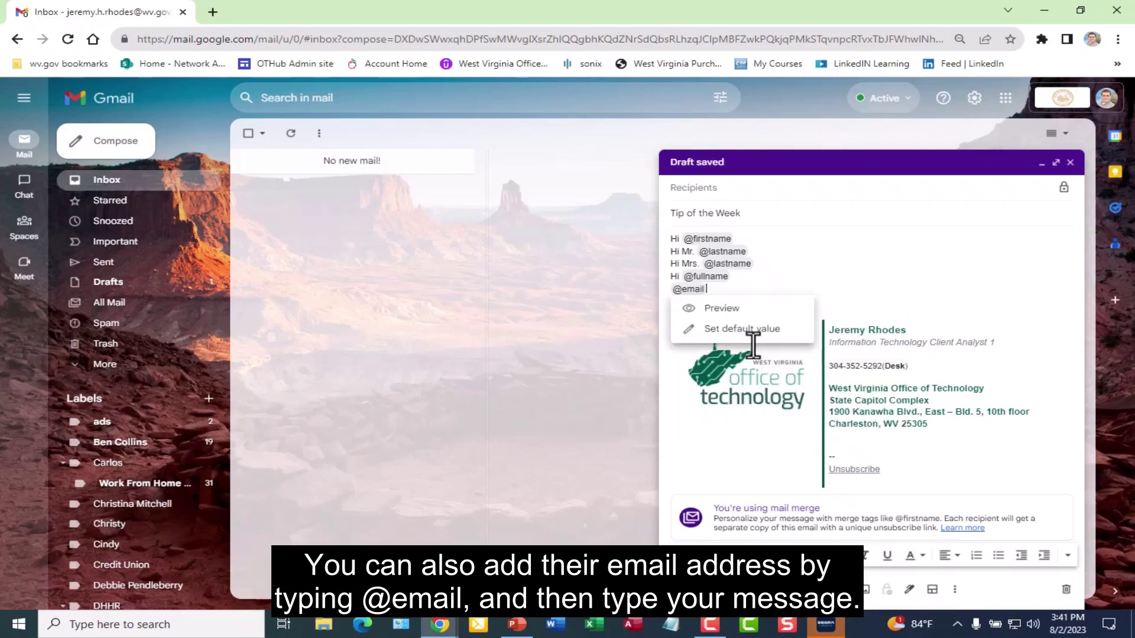
key("Return")
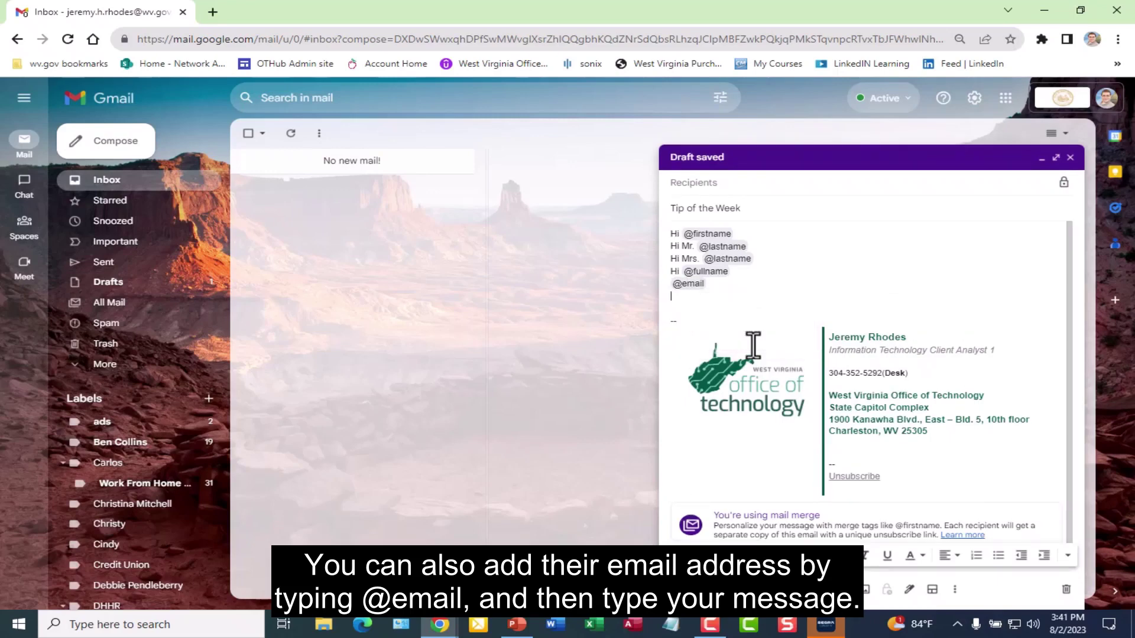
key("Return")
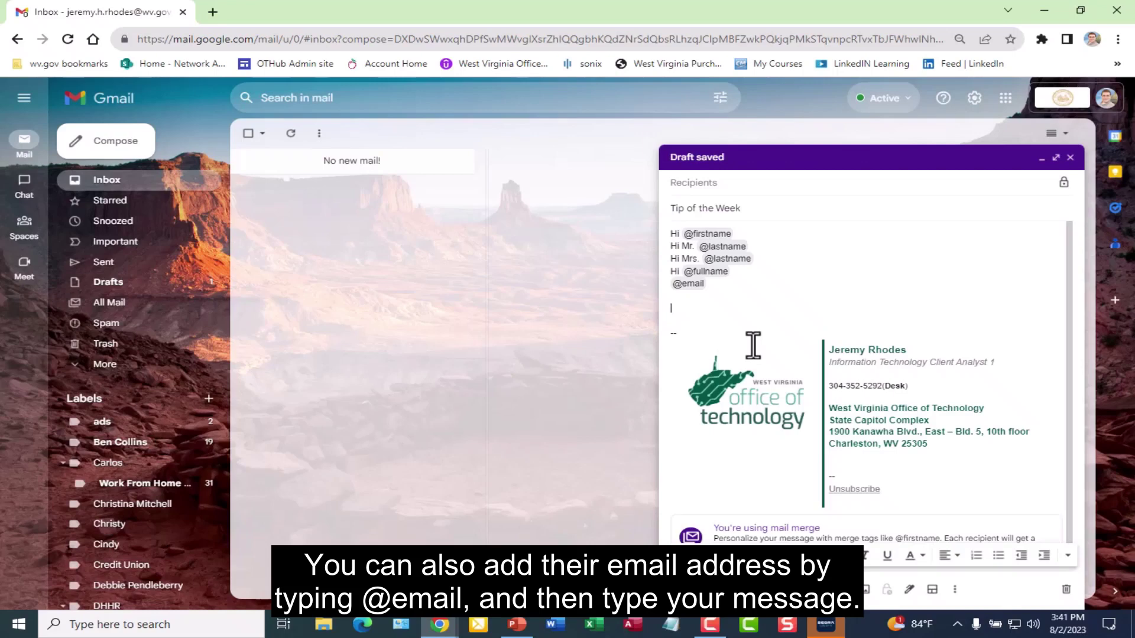
type("Thank you.")
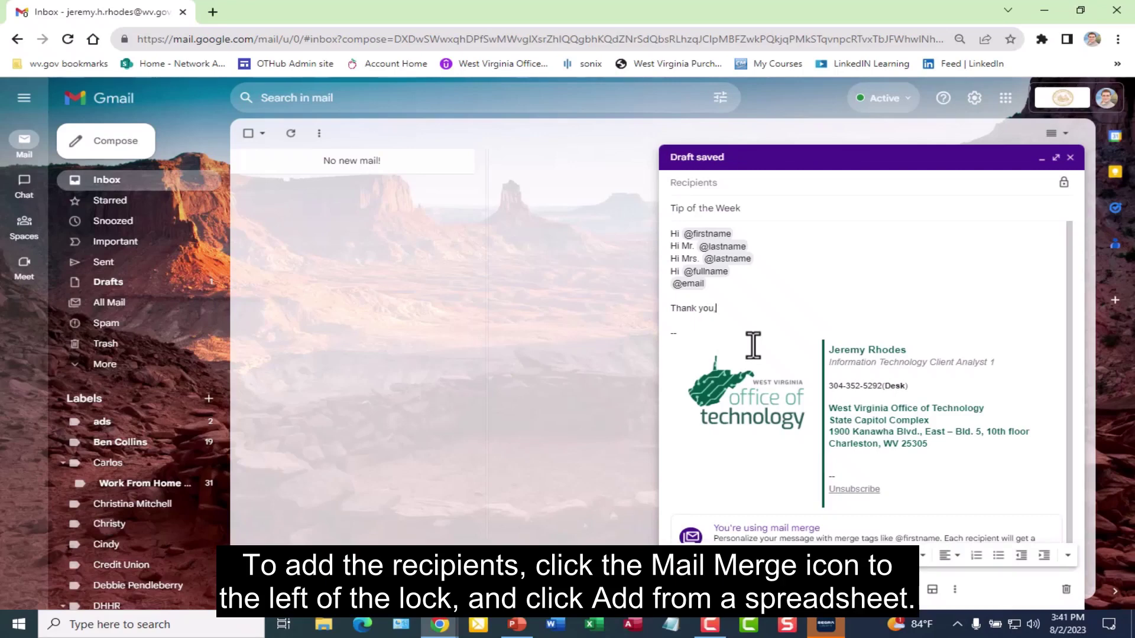
Choose the Tip of the Week spreadsheet as the mail-merge recipient source
left_click(1016, 189)
left_click(1045, 183)
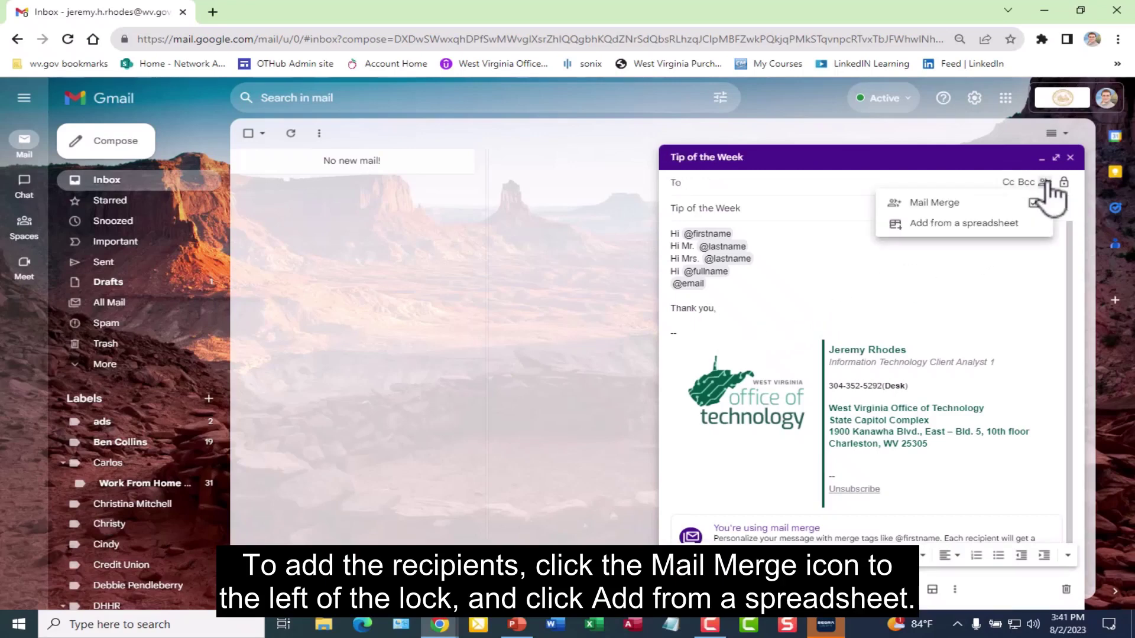
left_click(933, 231)
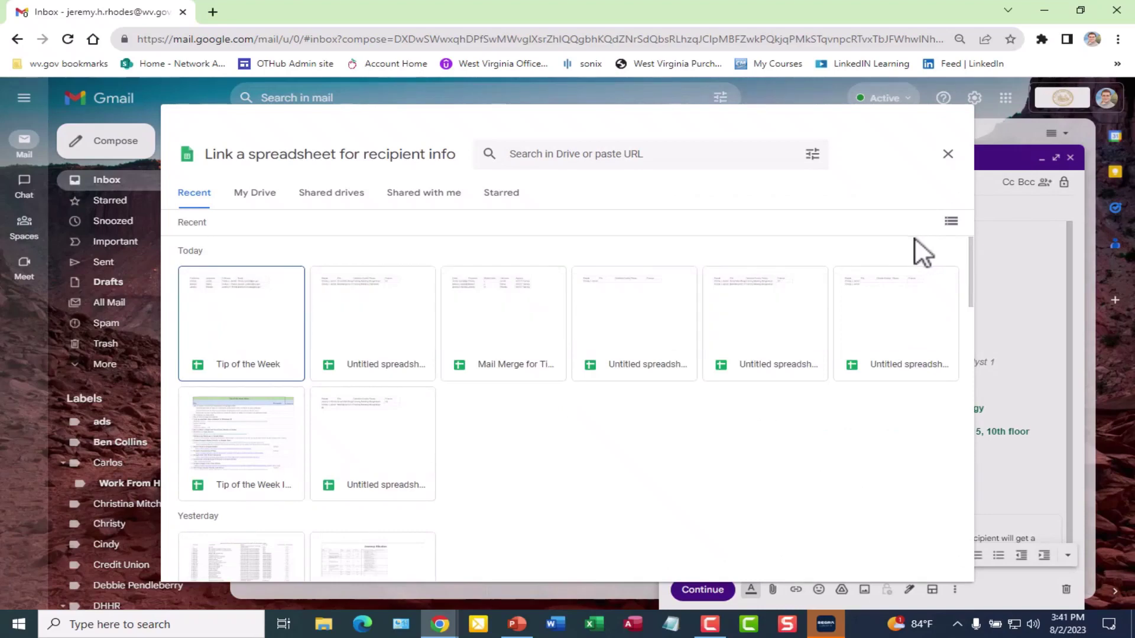
double_click(278, 327)
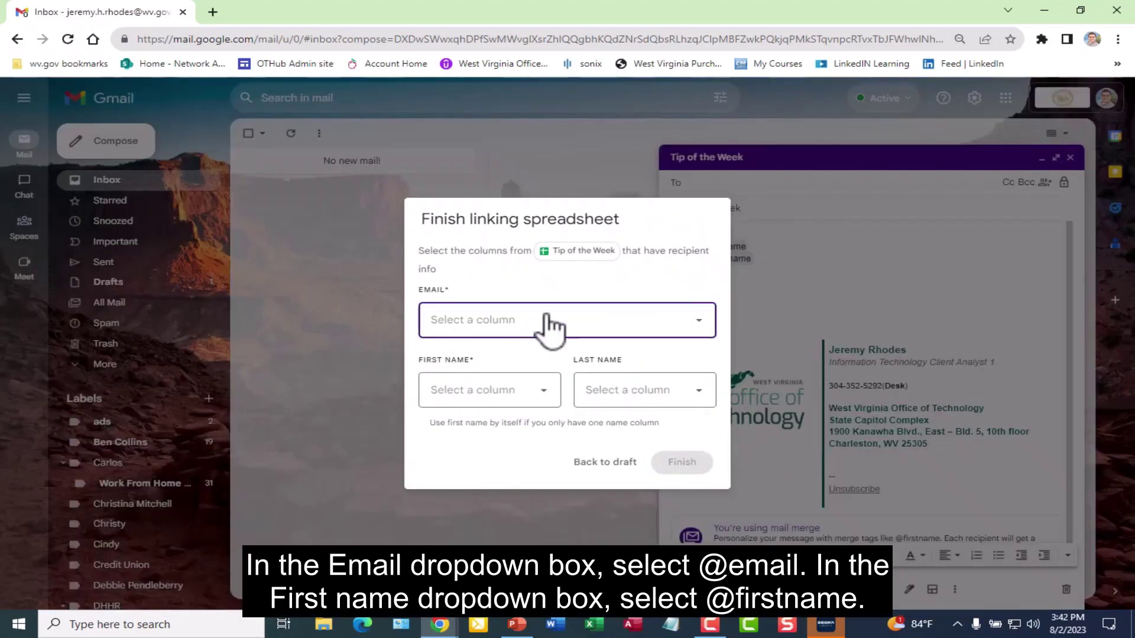
left_click(547, 317)
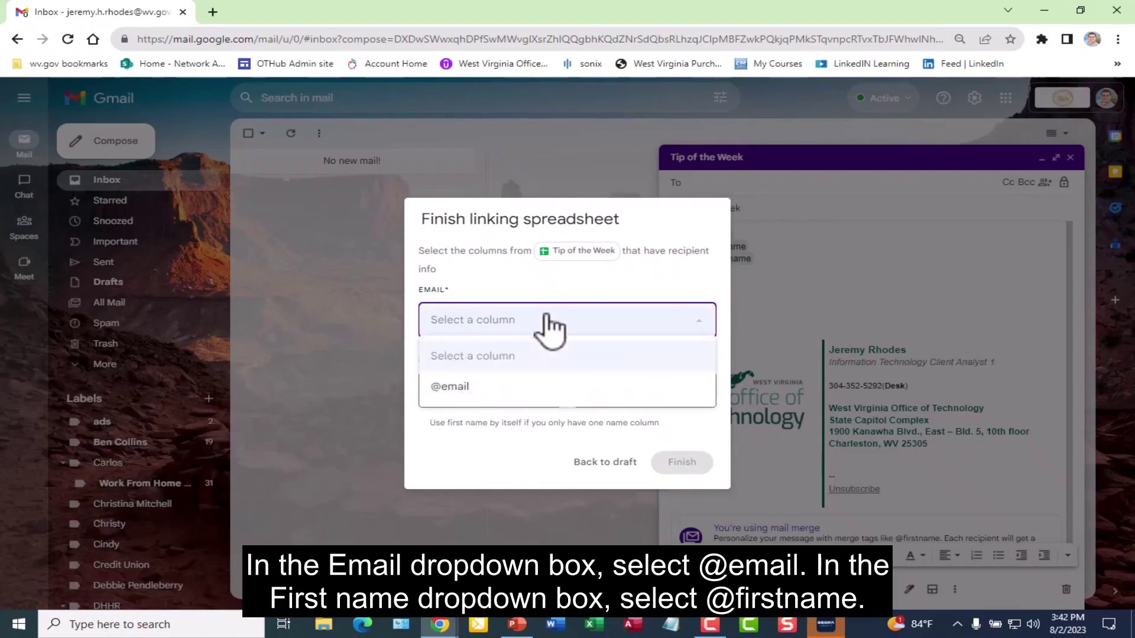
left_click(512, 392)
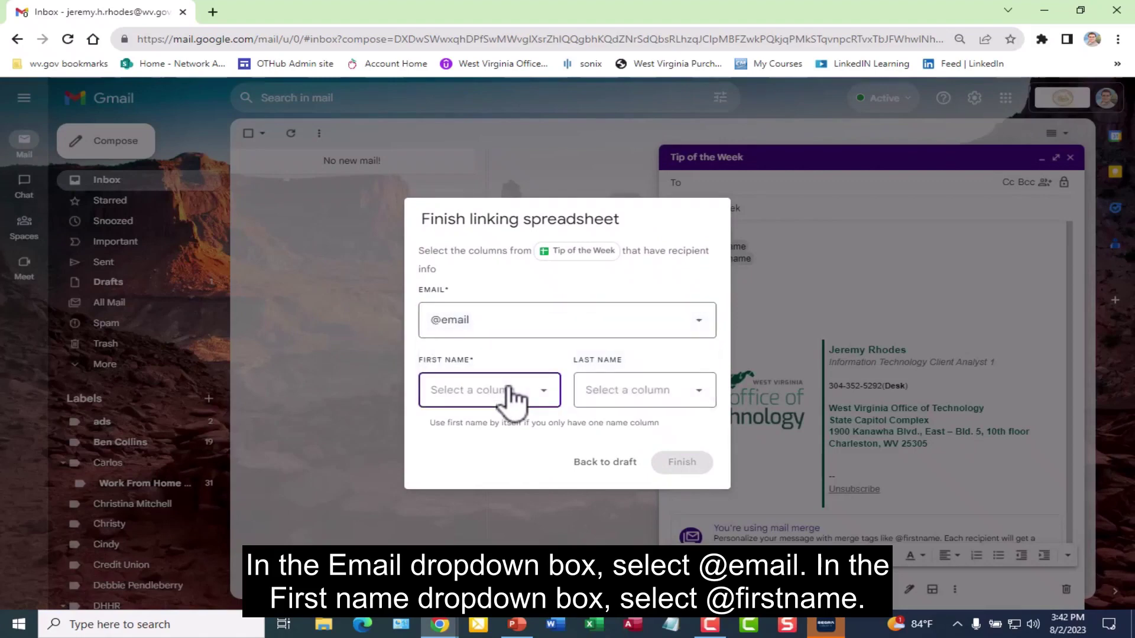
left_click(509, 391)
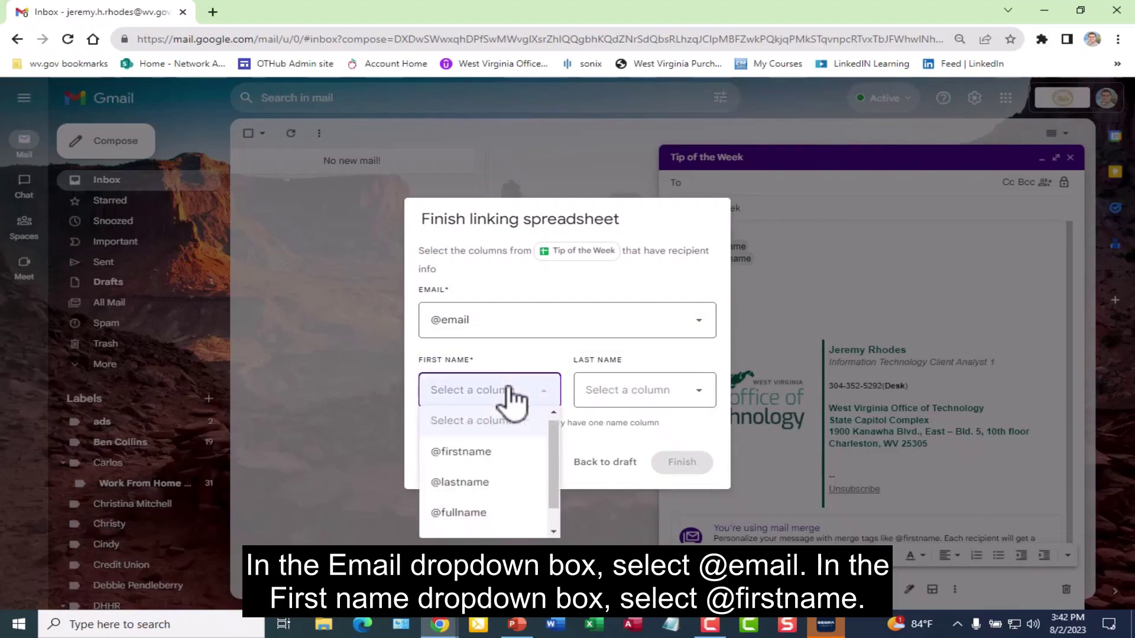
left_click(495, 457)
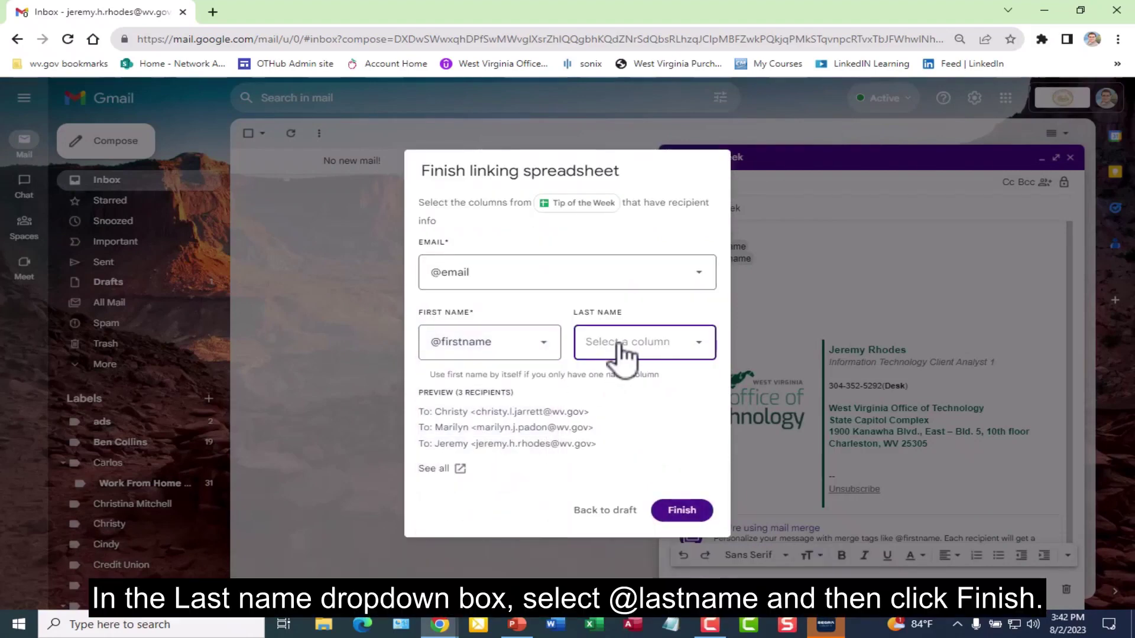
left_click(619, 350)
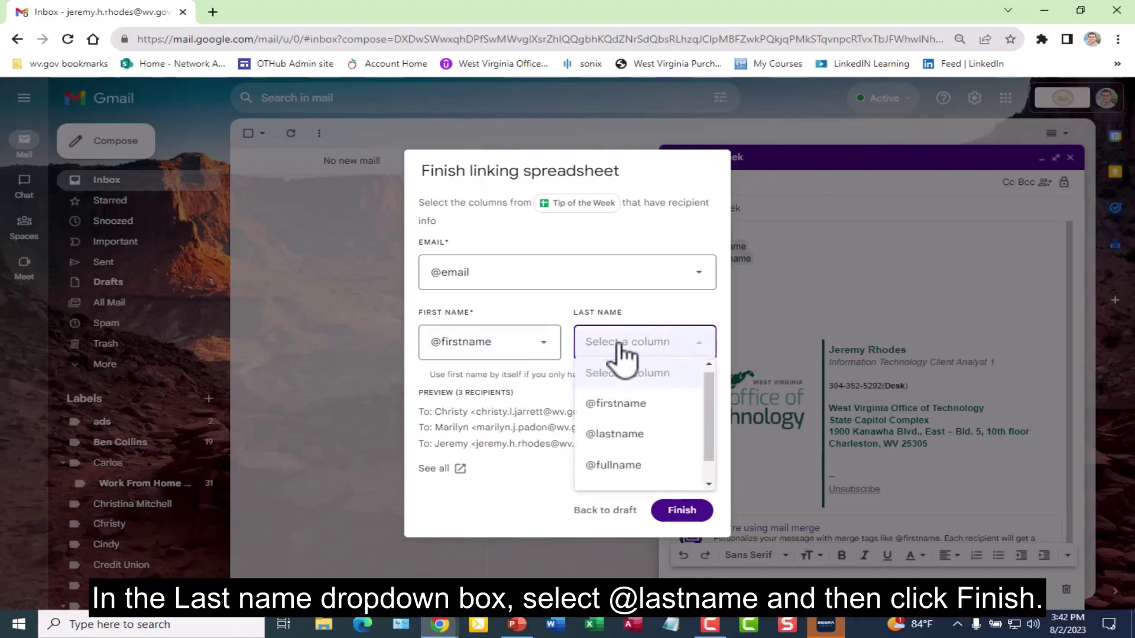
scroll(625, 408, "down", 1)
left_click(625, 409)
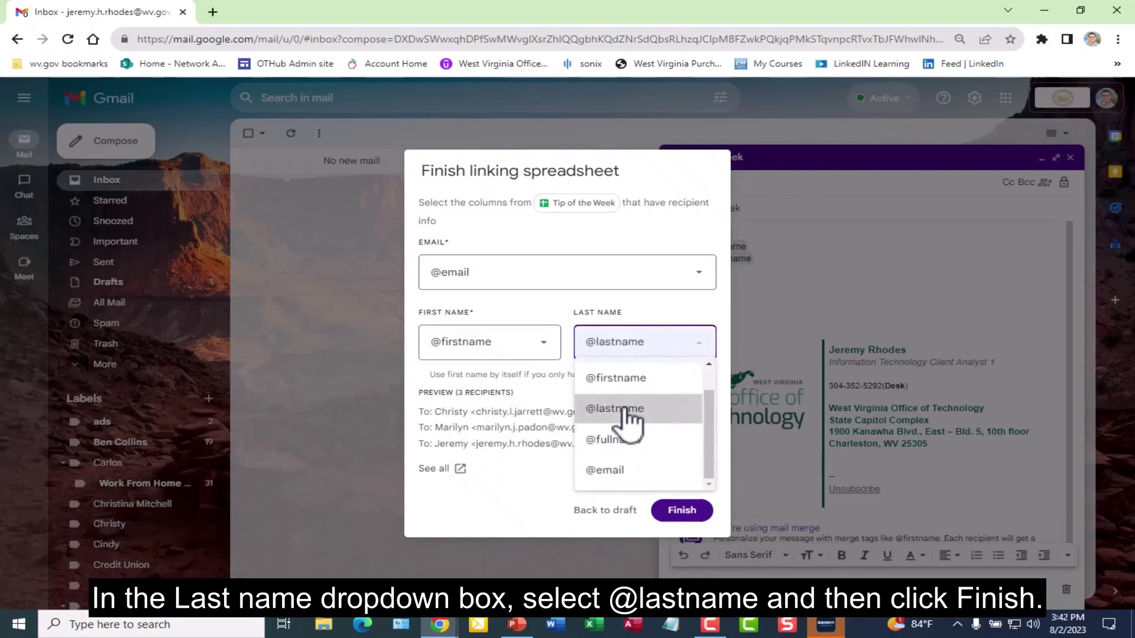
left_click(674, 512)
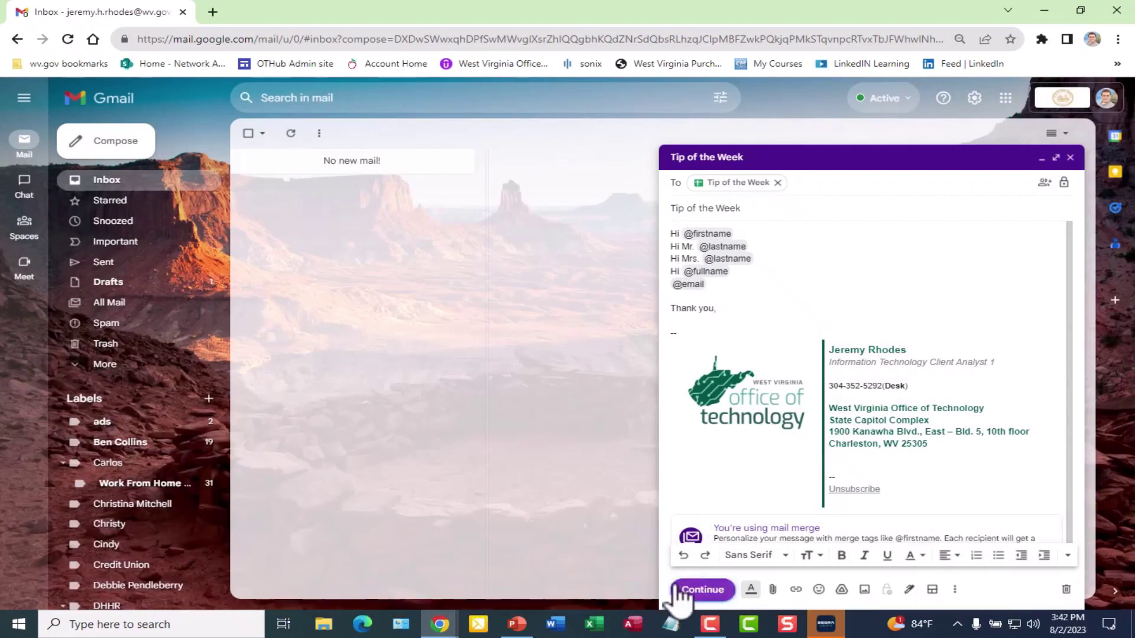
Continue to sending the merge, dismissing the junk mail advice notice
left_click(674, 585)
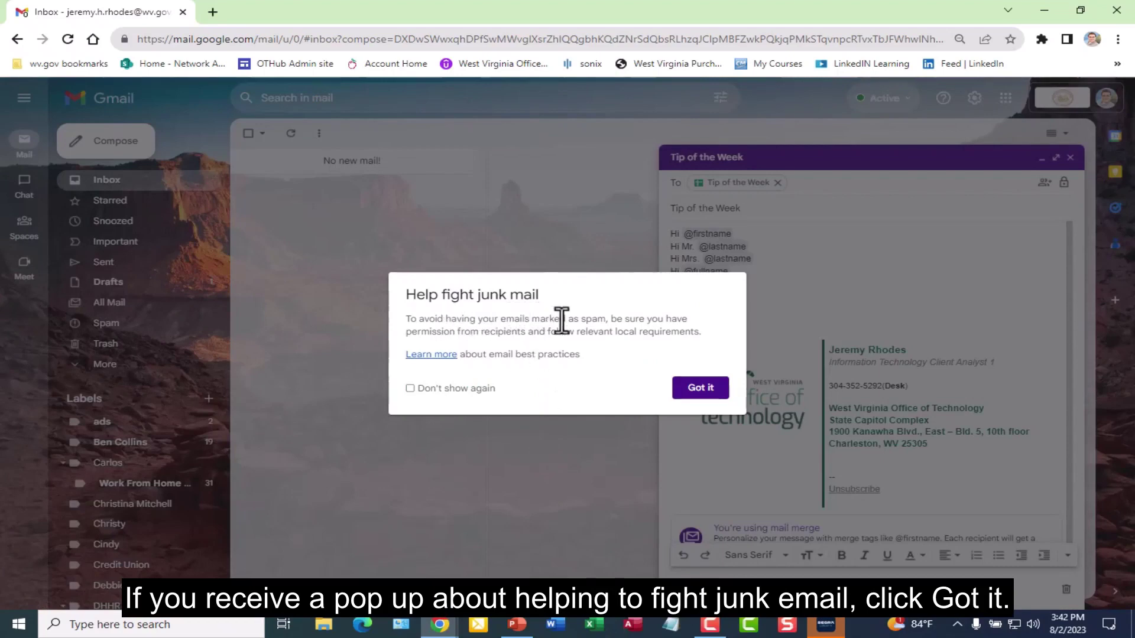
left_click(701, 388)
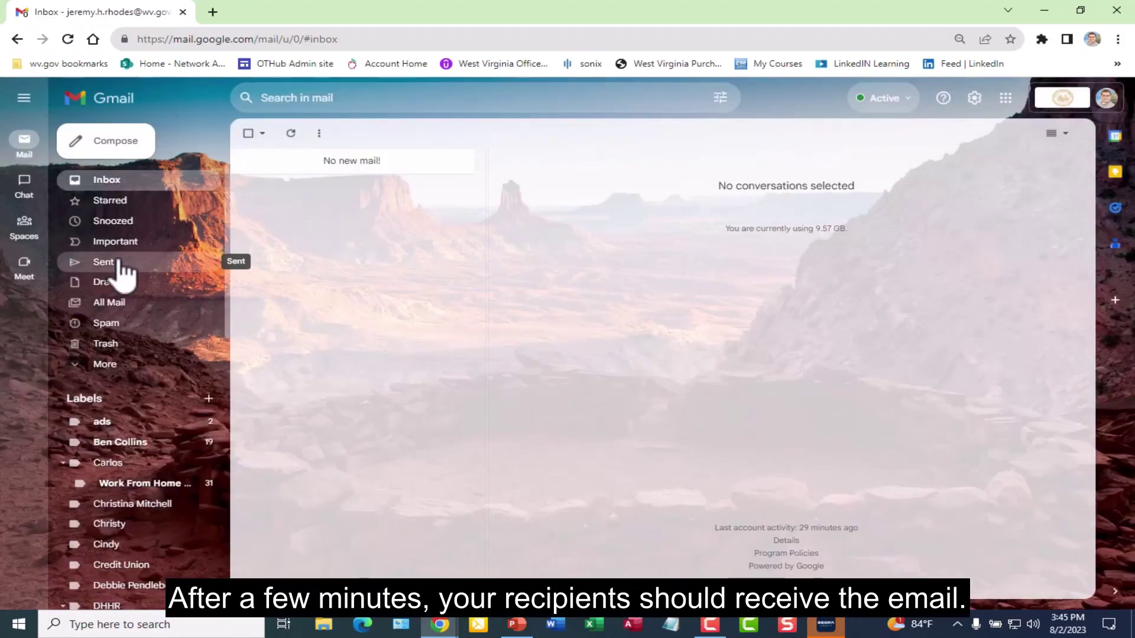
Open the Sent folder to view the sent Tip of the Week copy
left_click(121, 263)
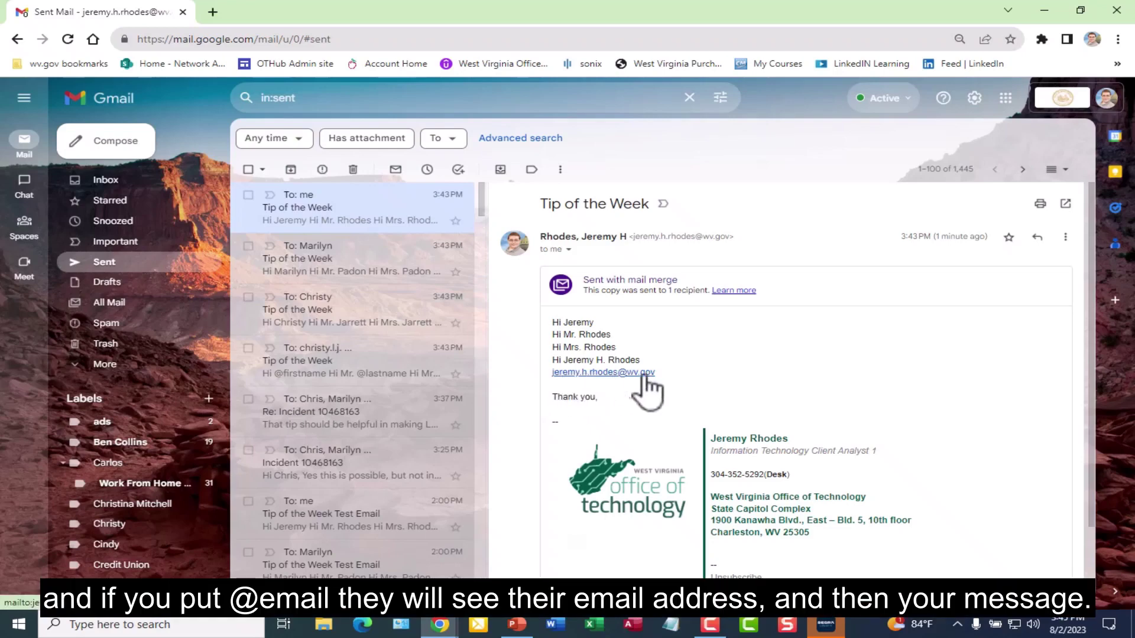
right_click(603, 309)
left_click(563, 405)
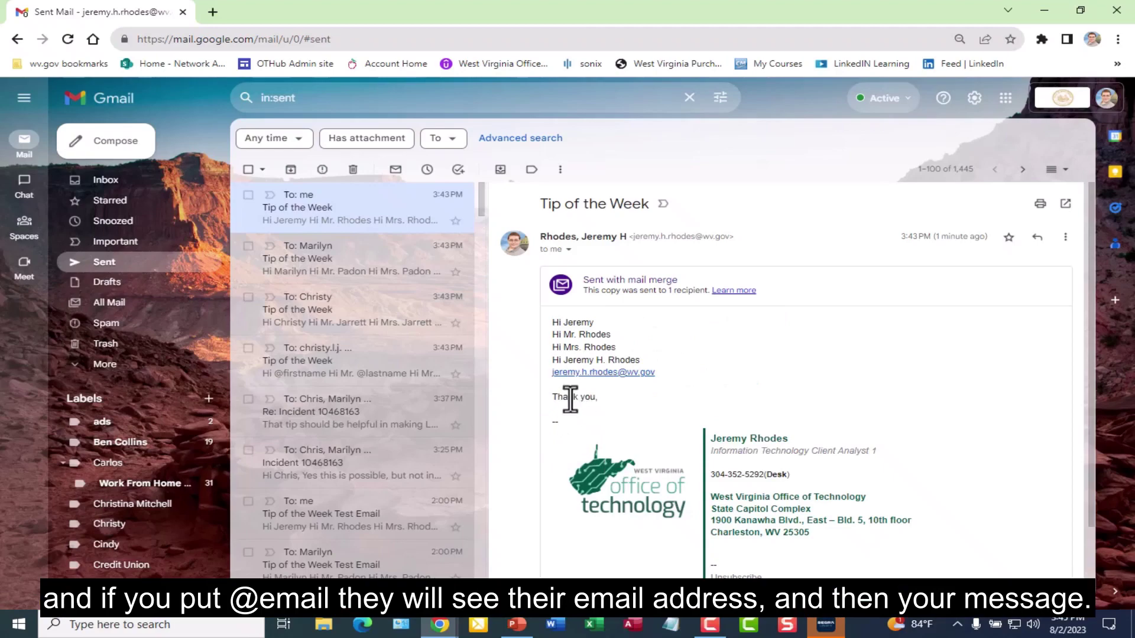